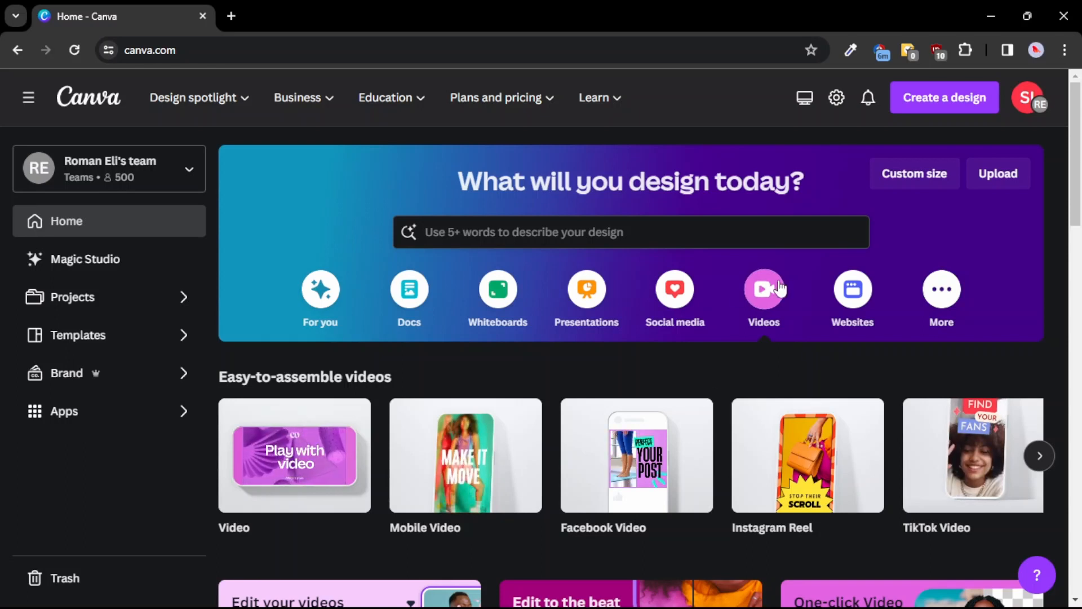
- Create a blank 1920 × 1080 px Video design from the easy-to-assemble video formats
{"action": "scroll", "coordinate": [778, 285], "scroll_direction": "up", "scroll_amount": 5}
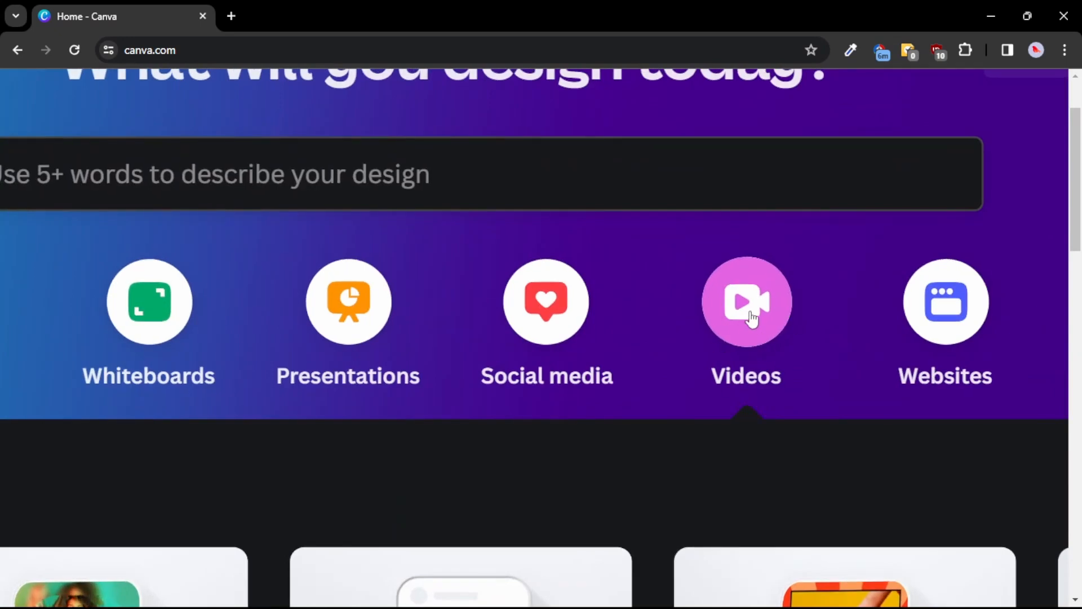
{"action": "scroll", "coordinate": [768, 348], "scroll_direction": "down", "scroll_amount": 5}
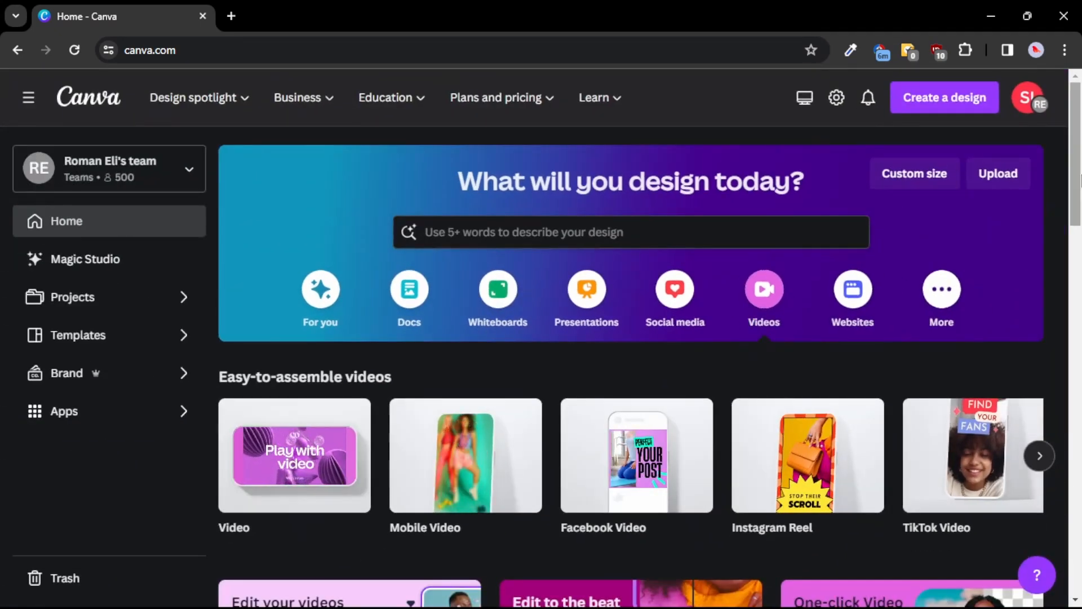
{"action": "scroll", "coordinate": [433, 295], "scroll_direction": "down", "scroll_amount": 3}
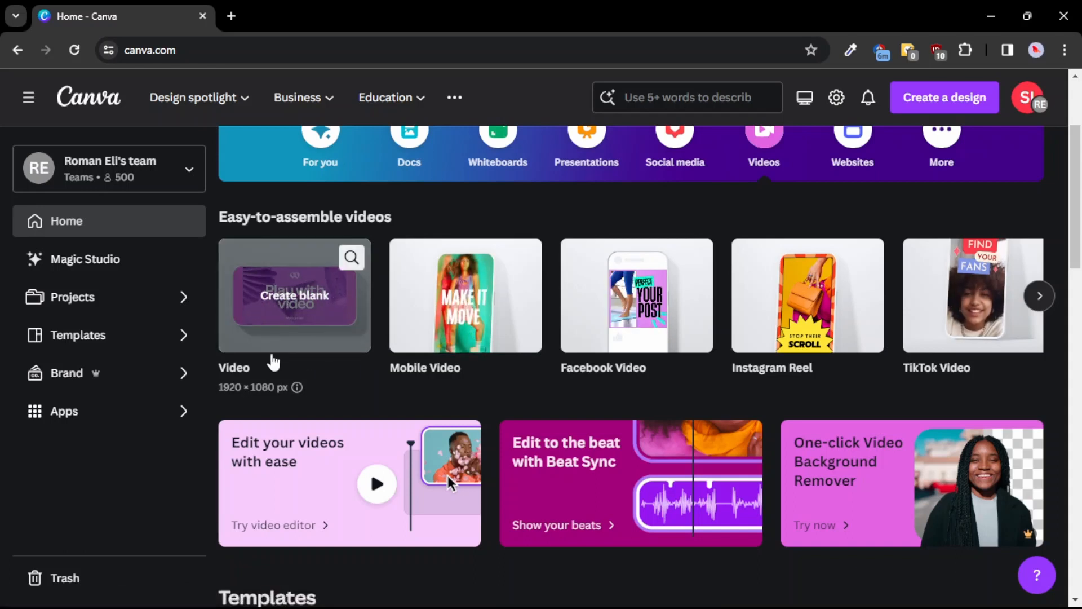
{"action": "scroll", "coordinate": [239, 391], "scroll_direction": "up", "scroll_amount": 5}
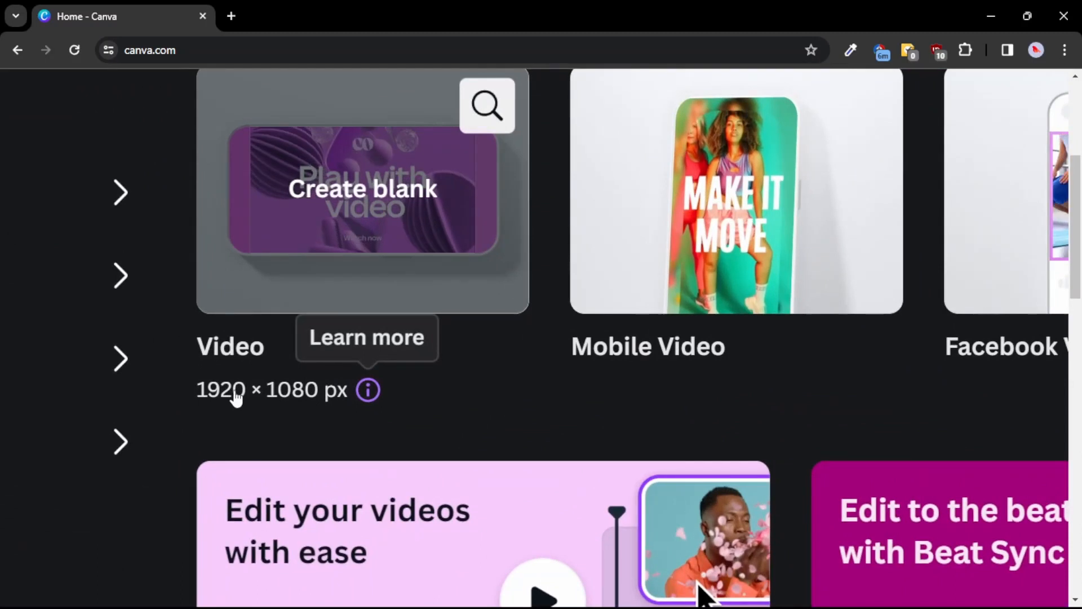
{"action": "left_click", "coordinate": [340, 238]}
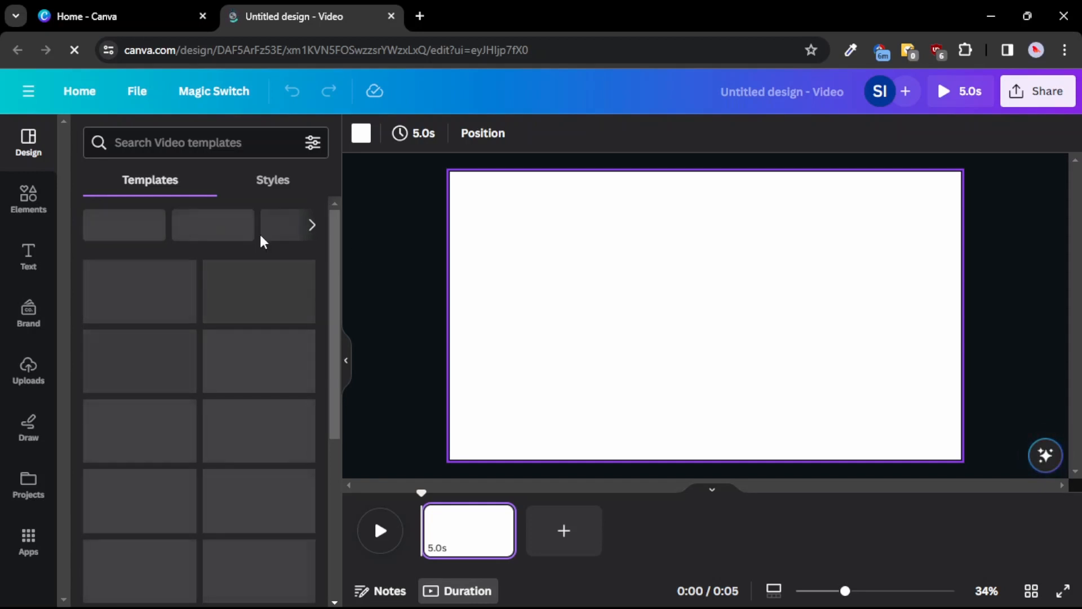
- Add the recently used 8-second stock video of the man in sunglasses to the page
{"action": "left_click", "coordinate": [21, 210]}
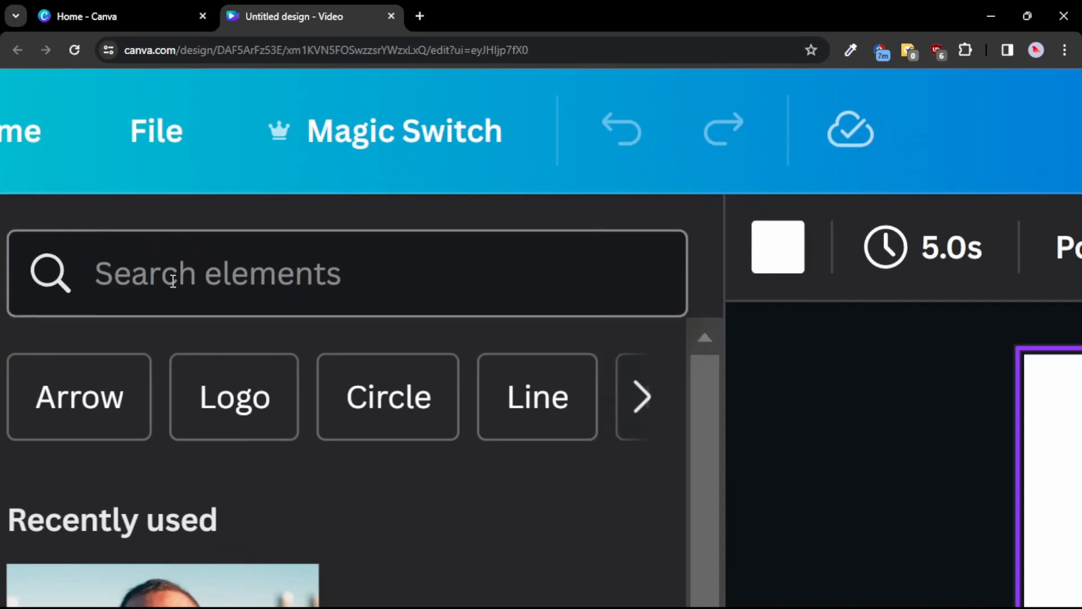
{"action": "left_click", "coordinate": [173, 281]}
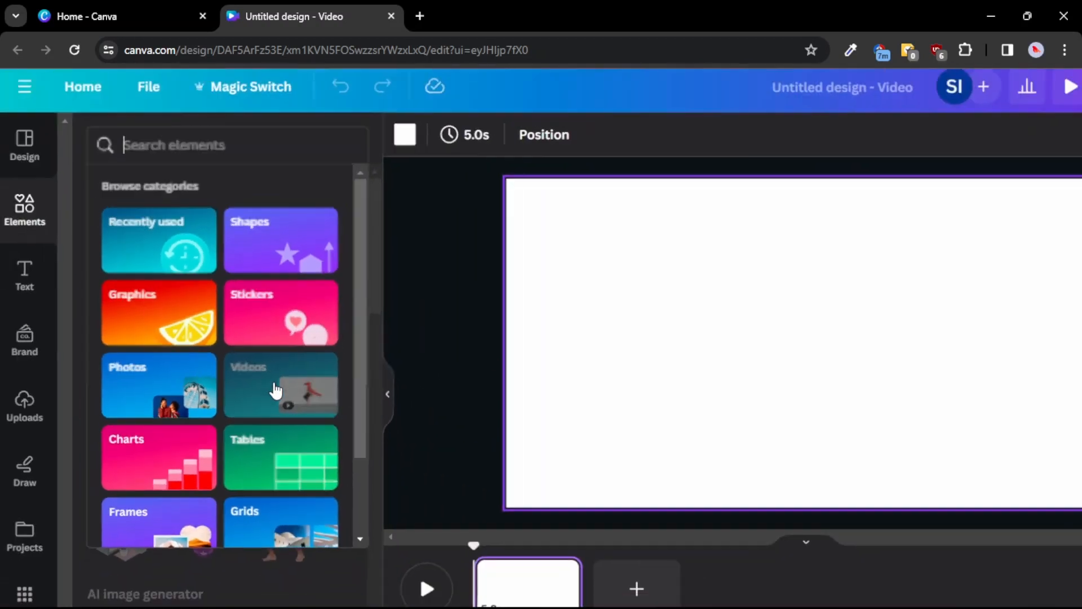
{"action": "left_click", "coordinate": [275, 390]}
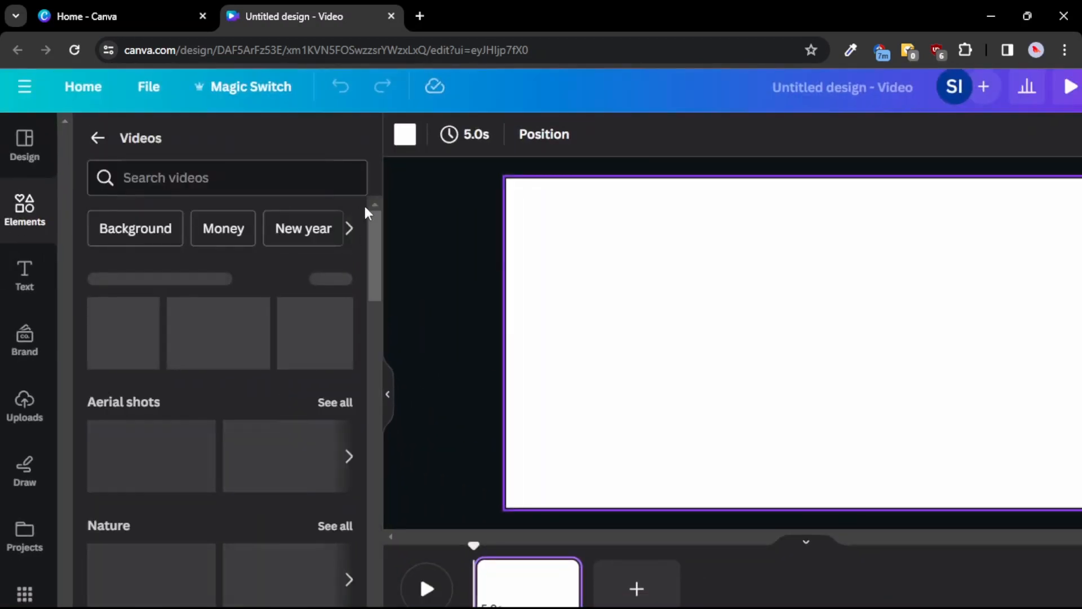
{"action": "mouse_move", "coordinate": [370, 228]}
{"action": "left_mouse_down"}
{"action": "mouse_move", "coordinate": [361, 401]}
{"action": "mouse_move", "coordinate": [374, 213]}
{"action": "left_mouse_up"}
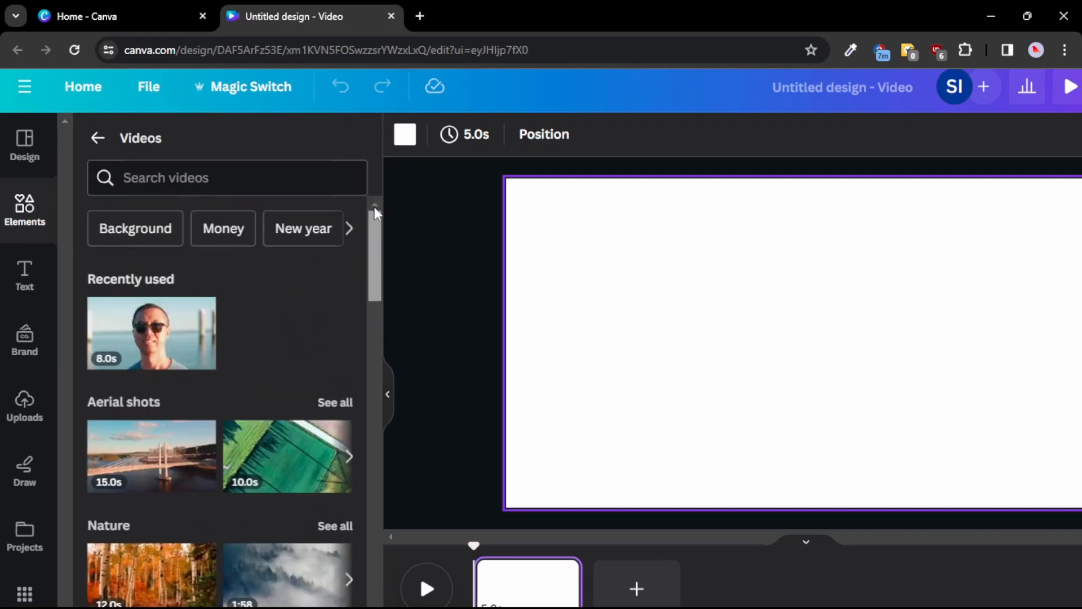
{"action": "left_click", "coordinate": [148, 325]}
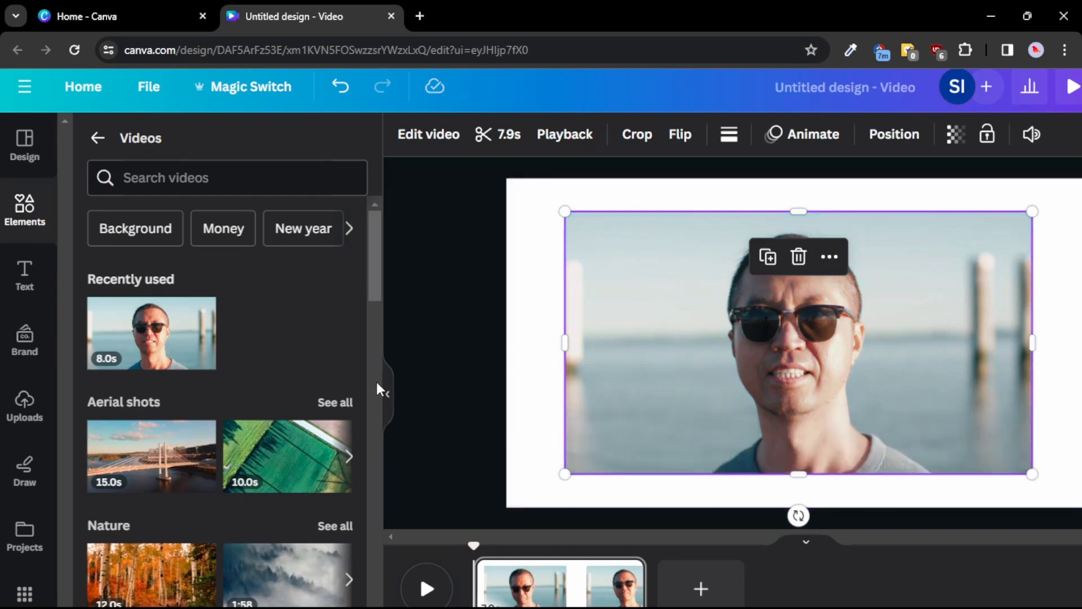
{"action": "left_click", "coordinate": [389, 401]}
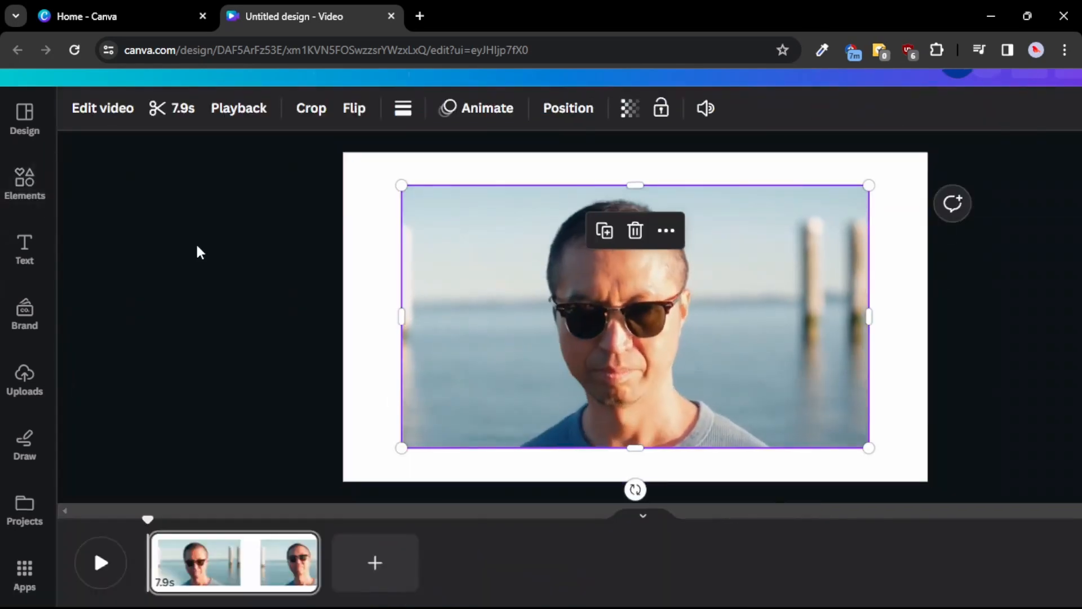
- Remove the background of the man's video with Background Remover and play the clip to check the cut-out
{"action": "mouse_move", "coordinate": [469, 255]}
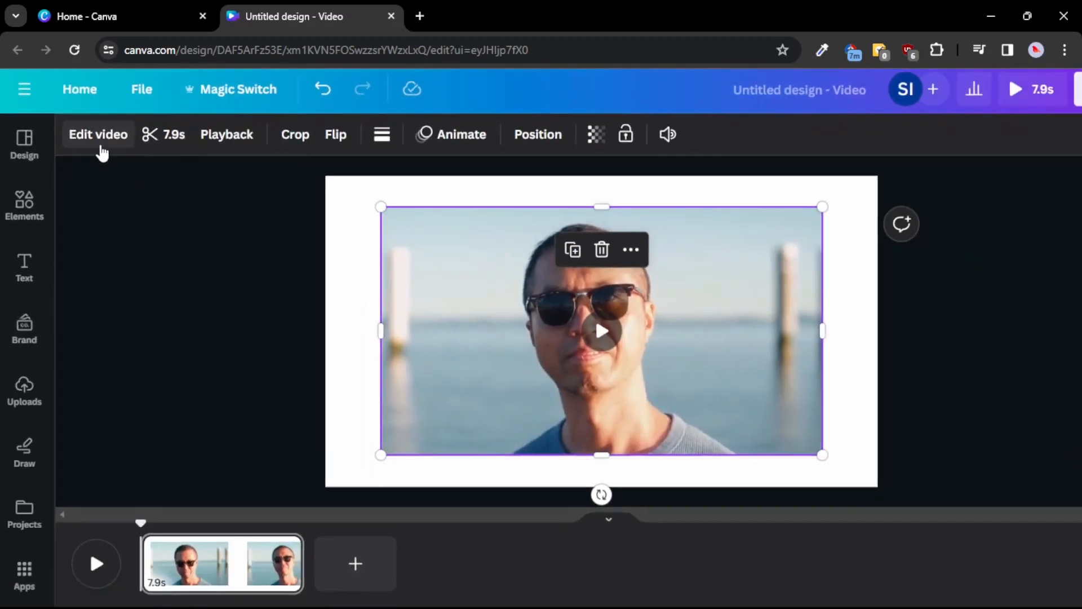
{"action": "left_click", "coordinate": [93, 141]}
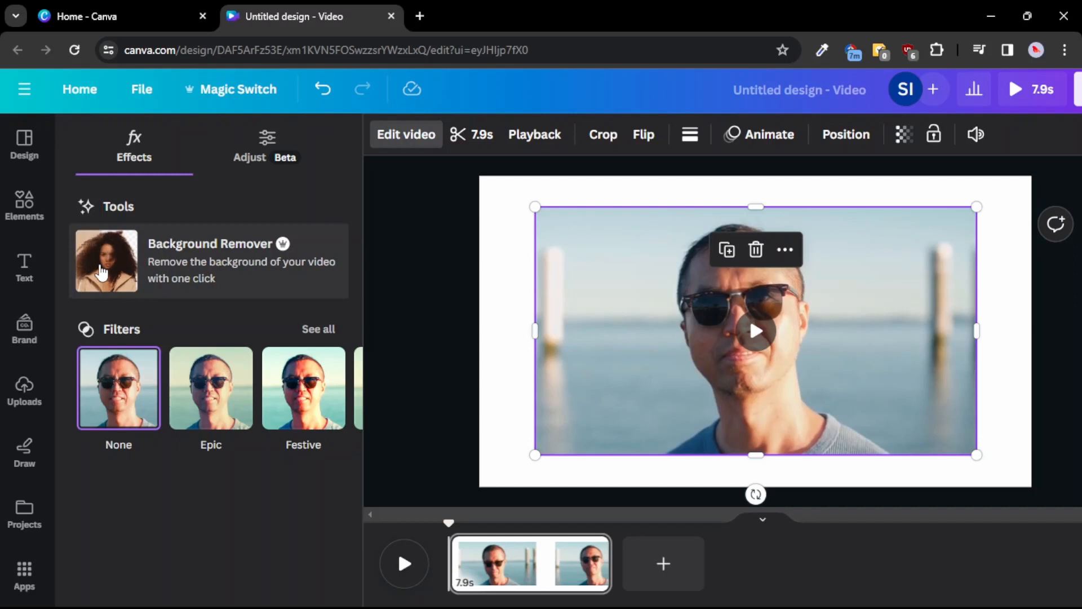
{"action": "left_click", "coordinate": [101, 274]}
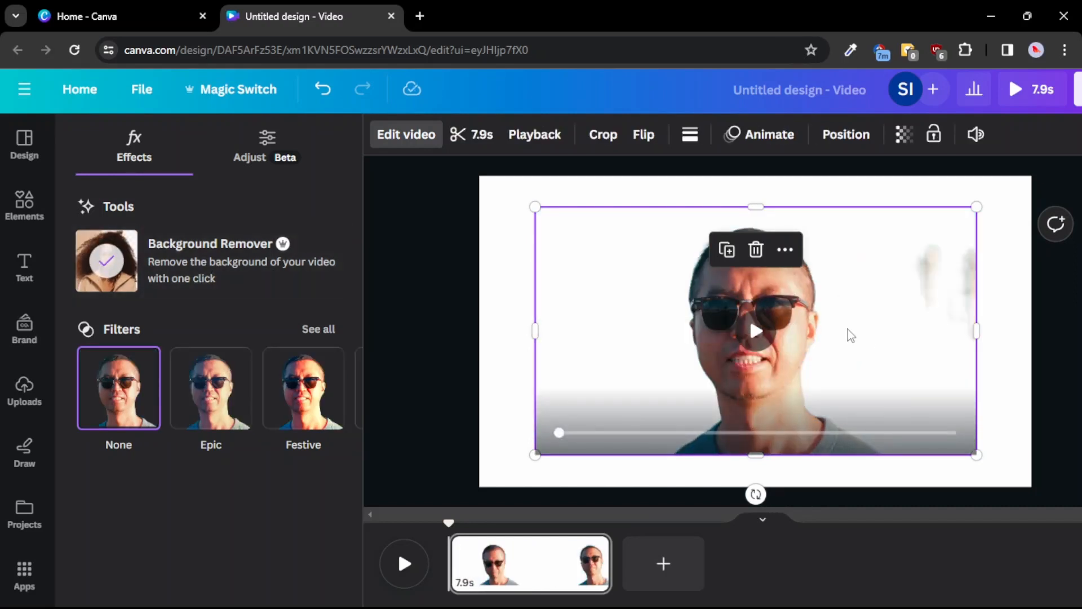
{"action": "left_click", "coordinate": [753, 345]}
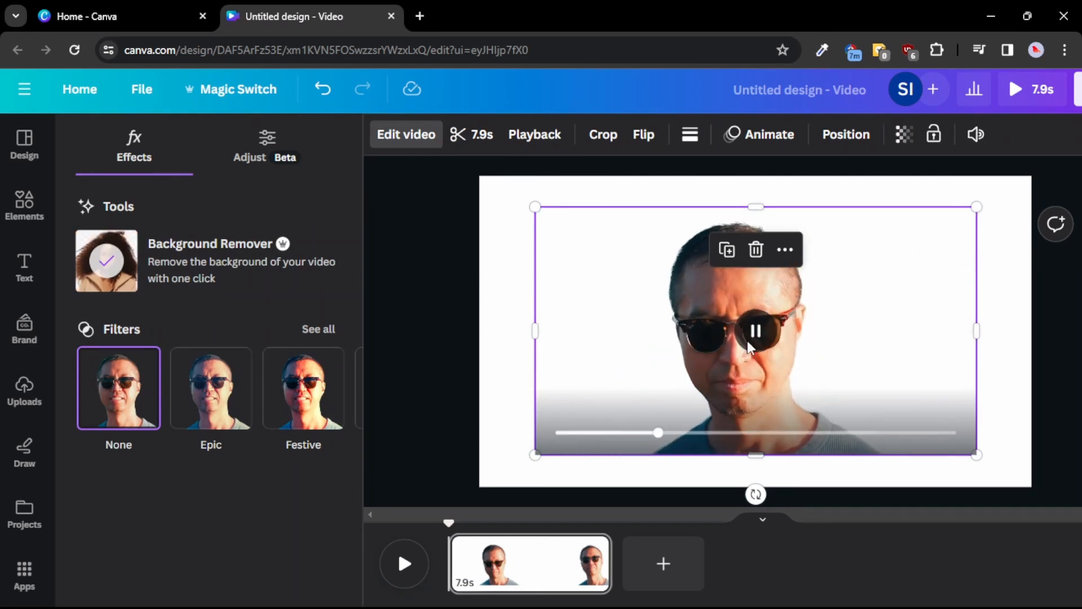
{"action": "left_click", "coordinate": [443, 308]}
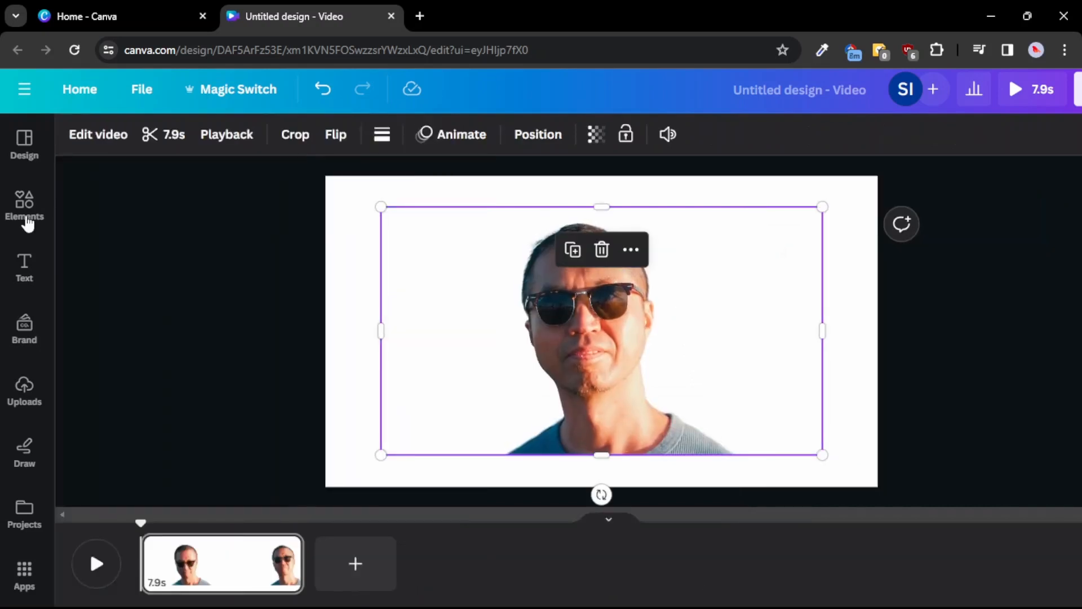
- Add the 12-second autumn forest clip from the Nature videos and set it as the page background
{"action": "left_click", "coordinate": [26, 222]}
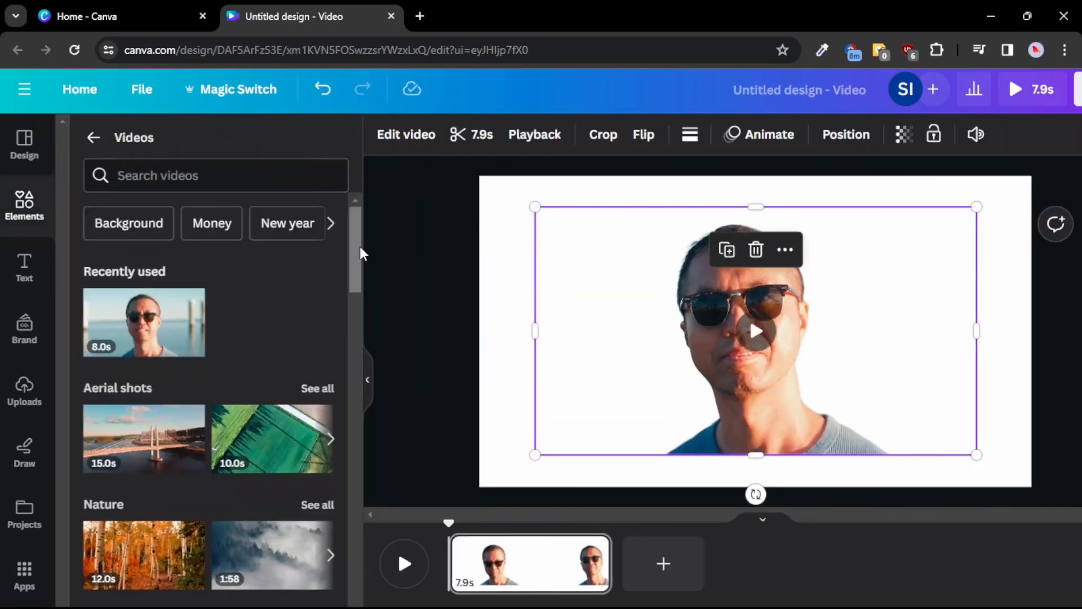
{"action": "left_click_drag", "start_coordinate": [357, 248], "coordinate": [363, 292]}
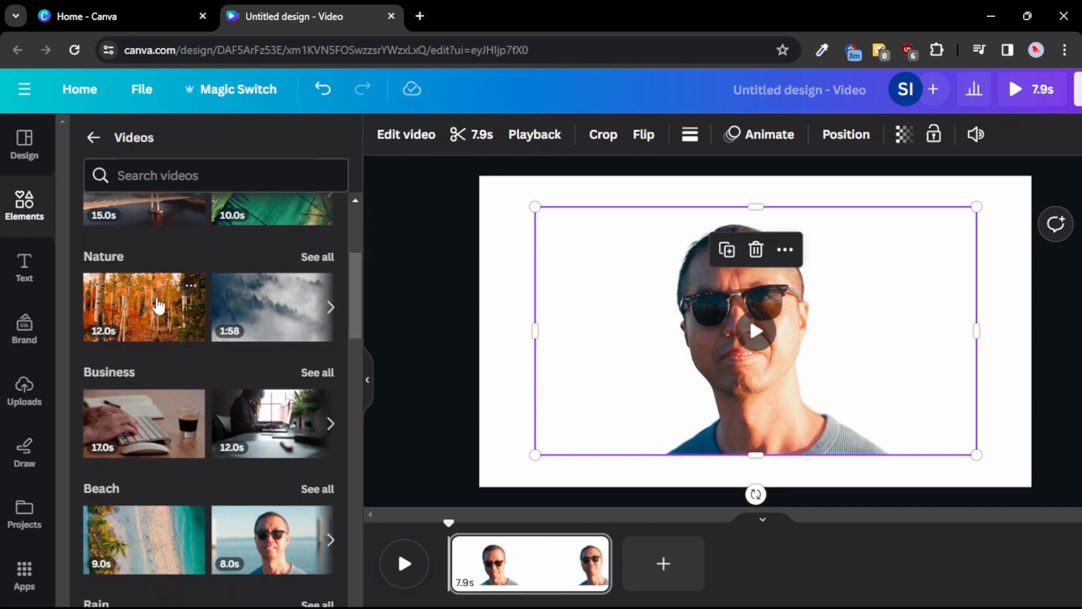
{"action": "left_click_drag", "start_coordinate": [152, 310], "coordinate": [494, 270]}
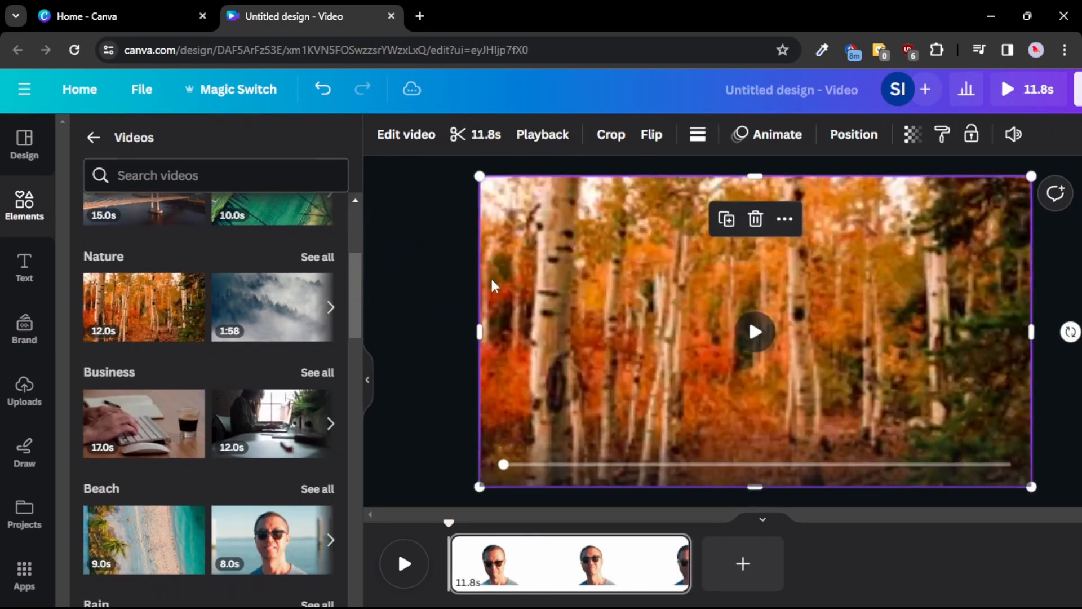
{"action": "key", "text": "ctrl+z"}
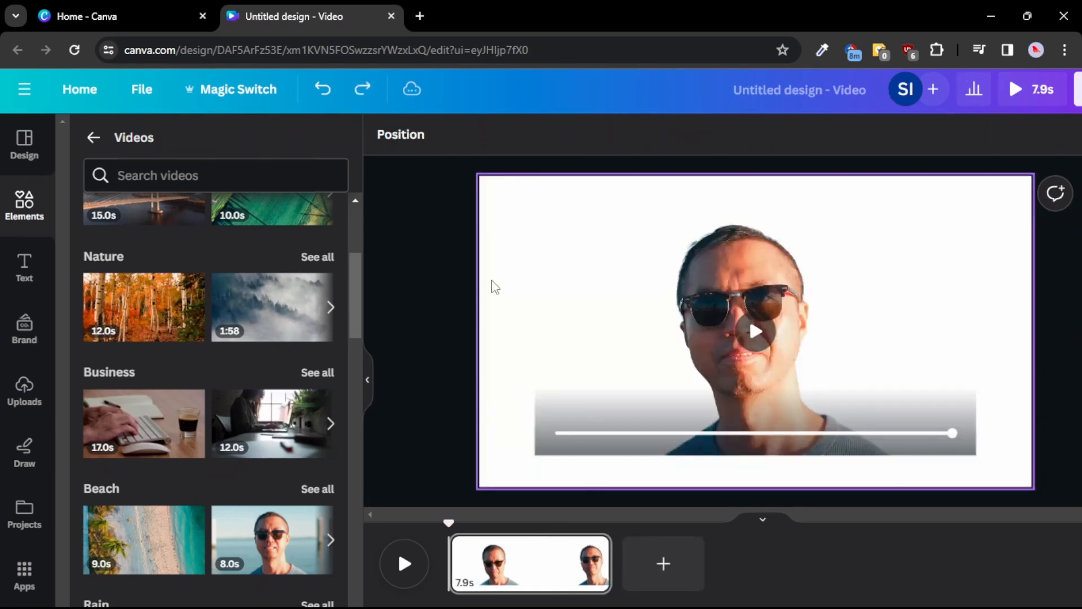
{"action": "left_click", "coordinate": [157, 304]}
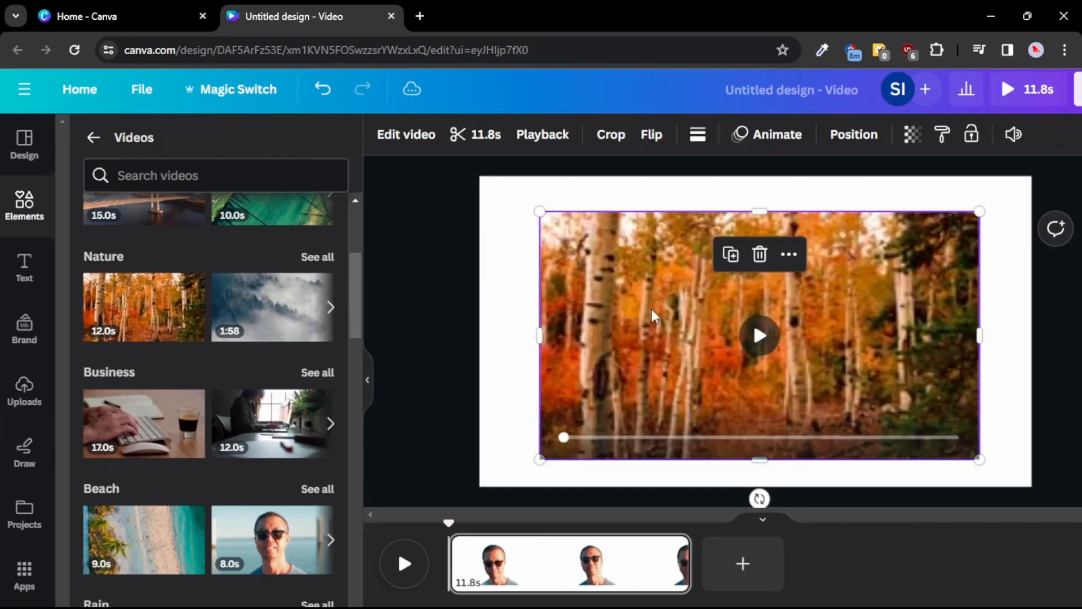
{"action": "left_click_drag", "start_coordinate": [647, 314], "coordinate": [550, 273]}
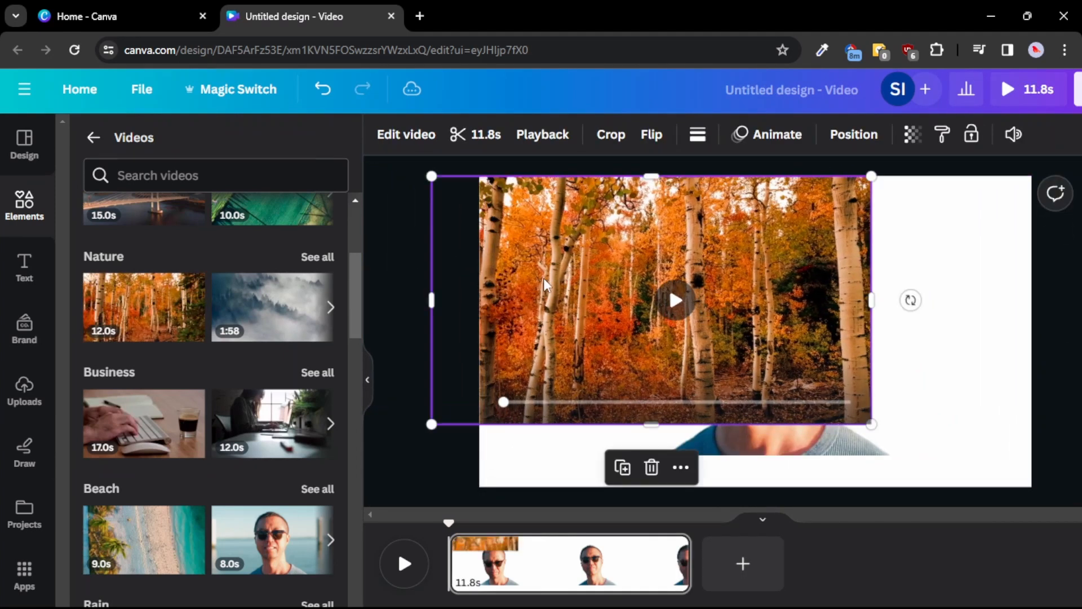
{"action": "right_click", "coordinate": [550, 273]}
{"action": "left_click", "coordinate": [645, 581]}
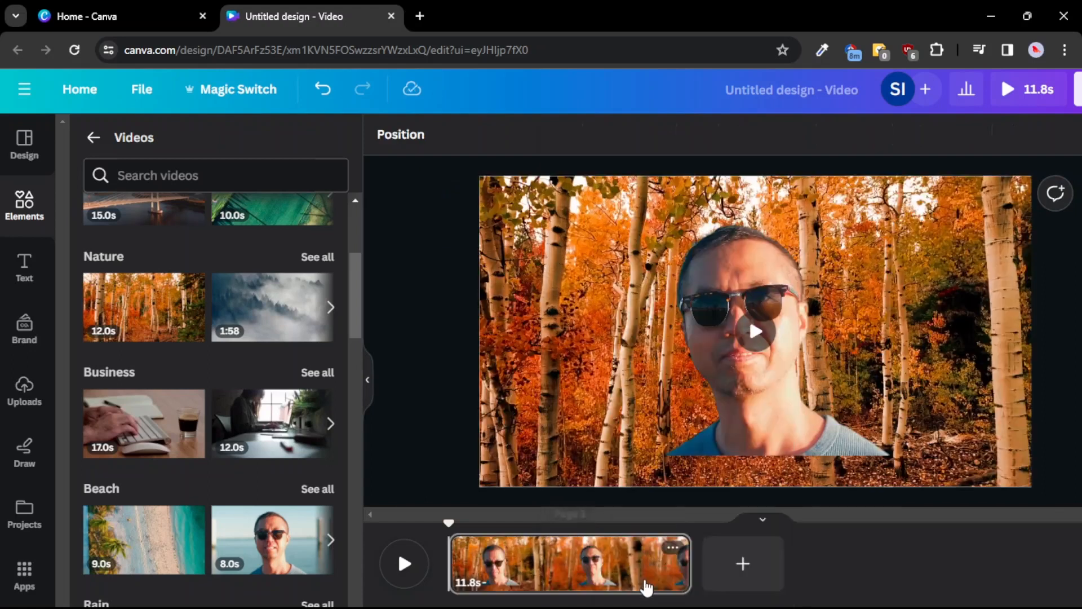
- Enlarge the man's cut-out clip to fill the page, preview it, and shift it toward the page's right side
{"action": "left_click", "coordinate": [817, 400]}
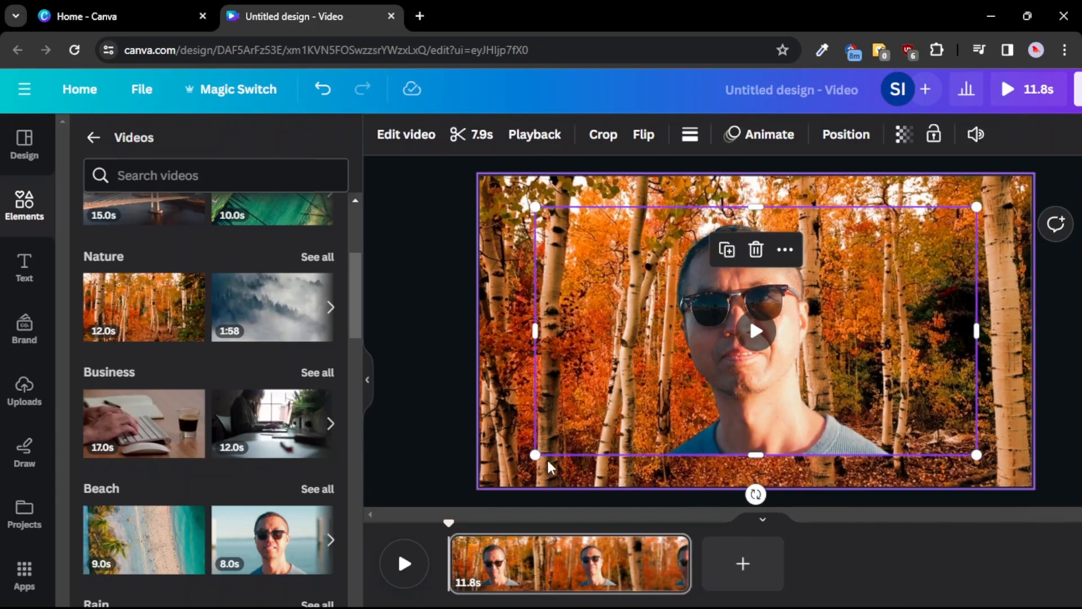
{"action": "left_click_drag", "start_coordinate": [535, 454], "coordinate": [480, 486]}
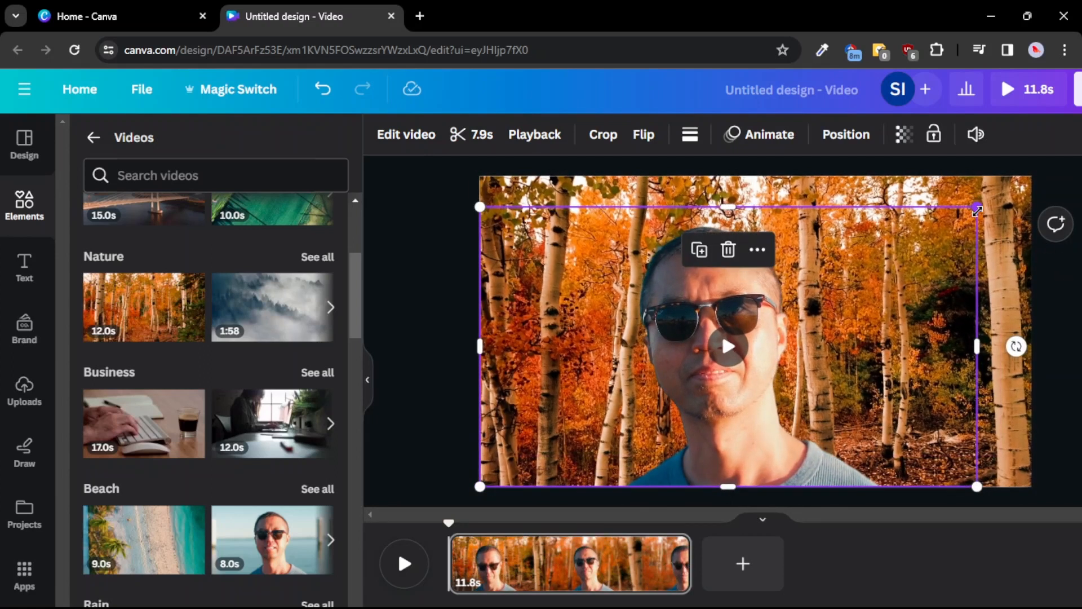
{"action": "left_click_drag", "start_coordinate": [977, 207], "coordinate": [1037, 177]}
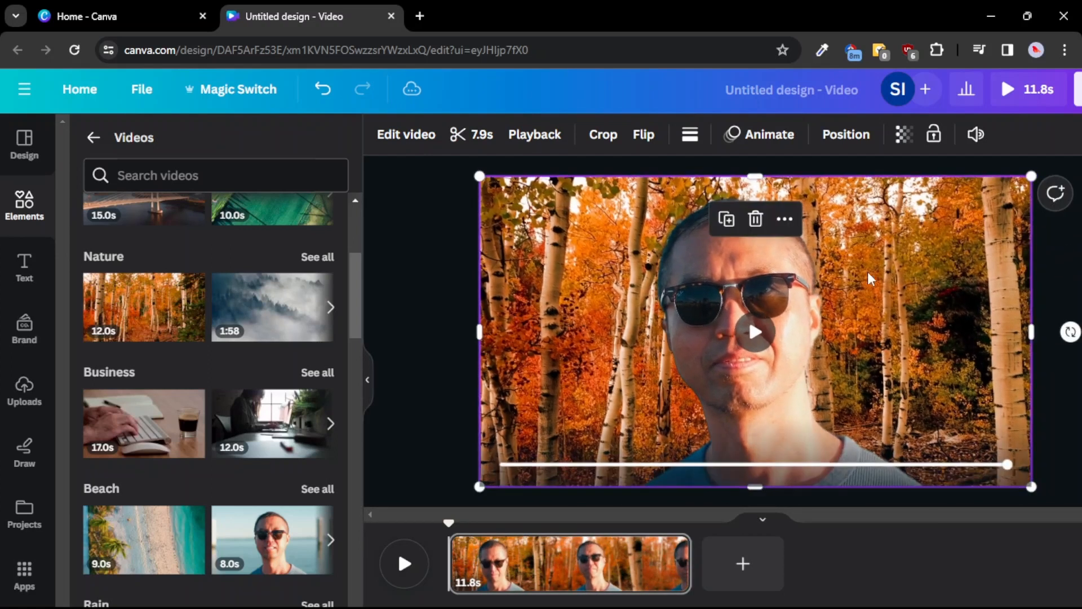
{"action": "left_click", "coordinate": [756, 334]}
{"action": "left_click_drag", "start_coordinate": [524, 263], "coordinate": [637, 283]}
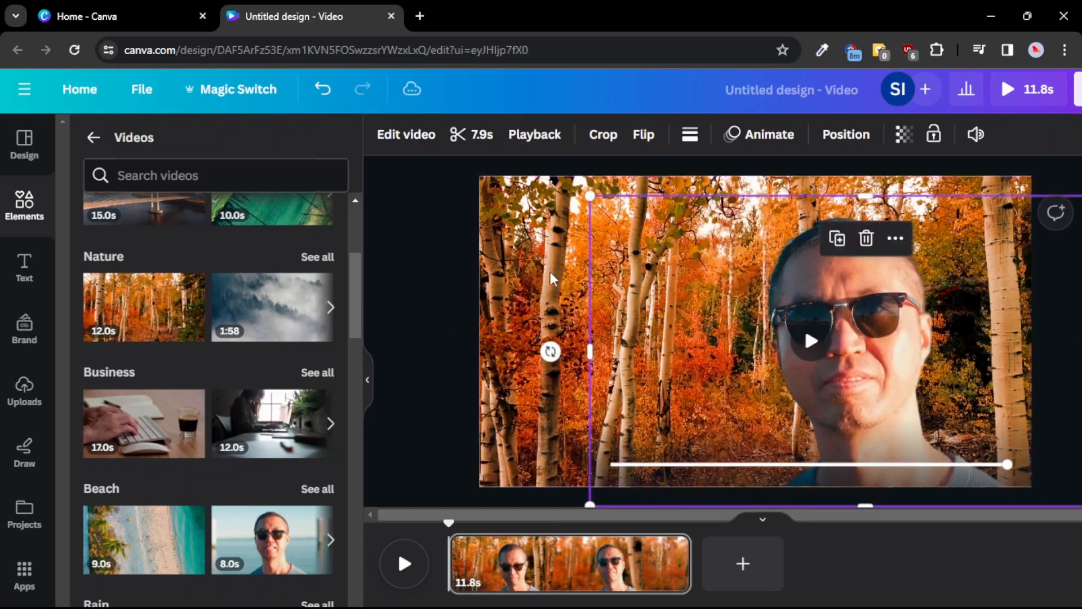
- Delete the forest background video, then shrink the man's clip and center it on the white page
{"action": "left_click", "coordinate": [513, 267]}
{"action": "key", "text": "Delete"}
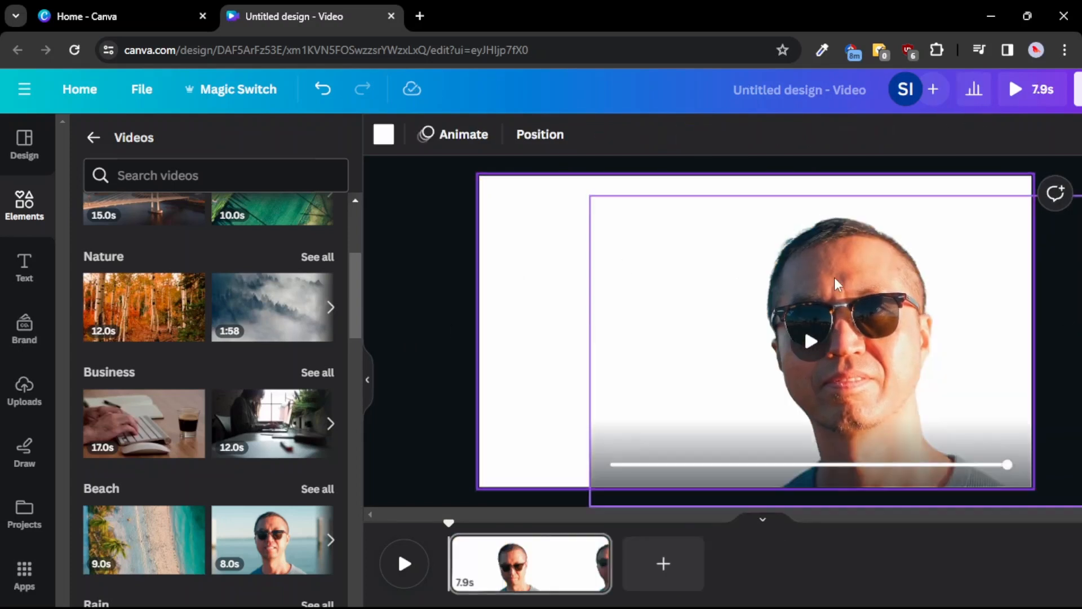
{"action": "left_click_drag", "start_coordinate": [811, 294], "coordinate": [695, 281]}
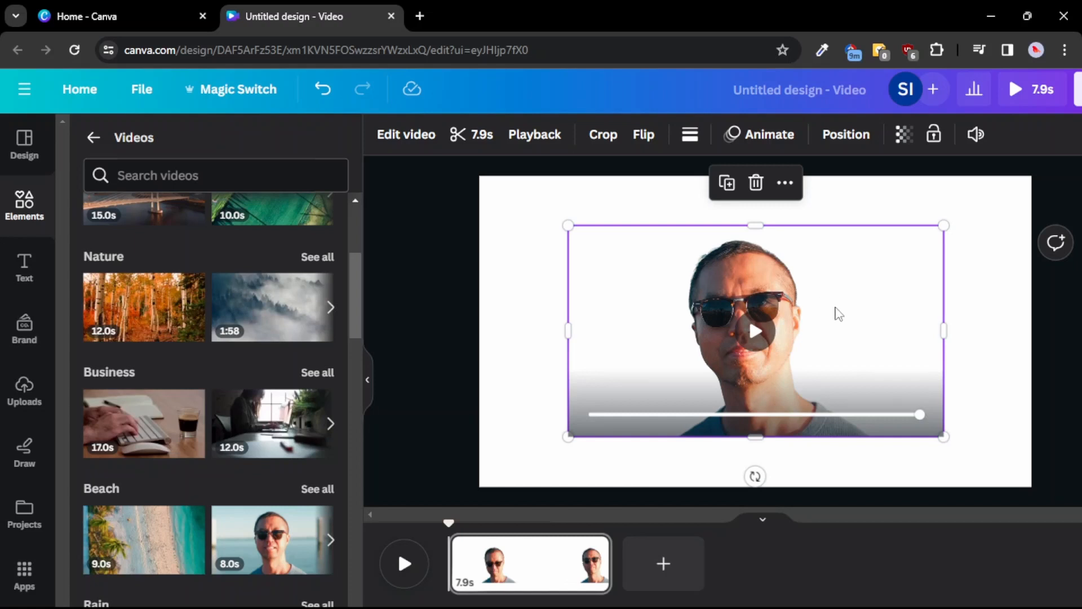
- Crop the cut-out clip on its right, left and upper edges so the frame fits closely around the man
{"action": "left_click_drag", "start_coordinate": [943, 331], "coordinate": [870, 331]}
{"action": "left_click_drag", "start_coordinate": [567, 331], "coordinate": [673, 341]}
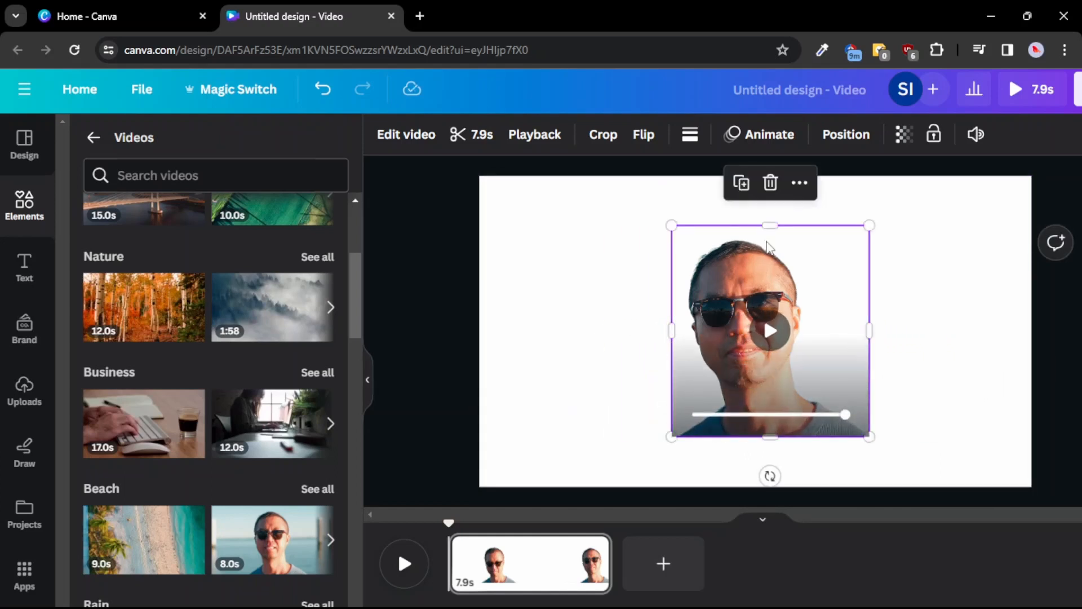
{"action": "left_click_drag", "start_coordinate": [769, 225], "coordinate": [771, 235]}
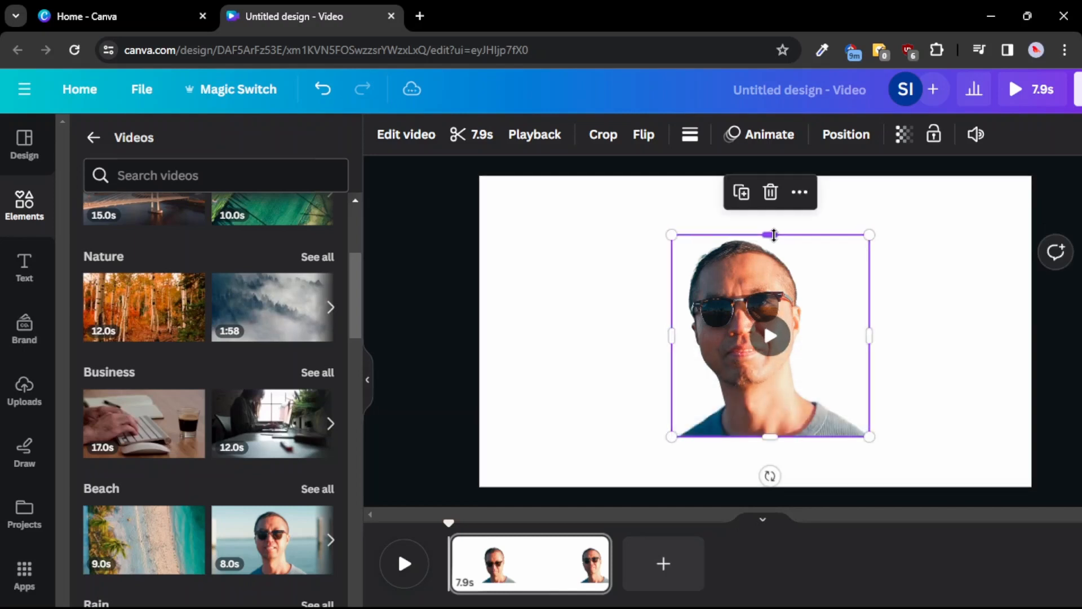
{"action": "left_click", "coordinate": [909, 291]}
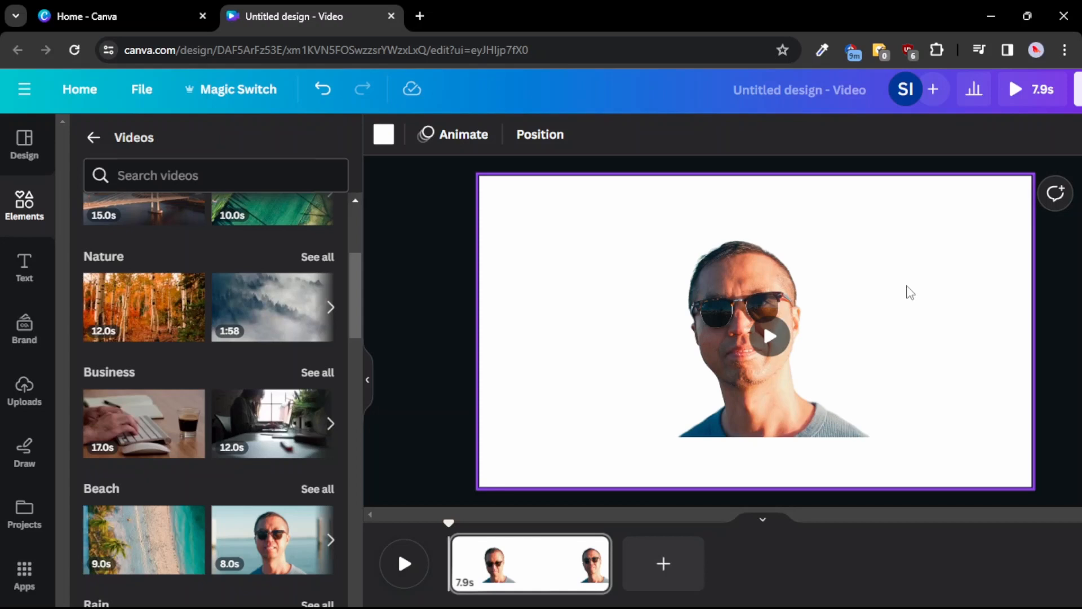
- Move the cropped clip slightly to center it on the page
{"action": "scroll", "coordinate": [907, 286], "scroll_direction": "down", "scroll_amount": 3}
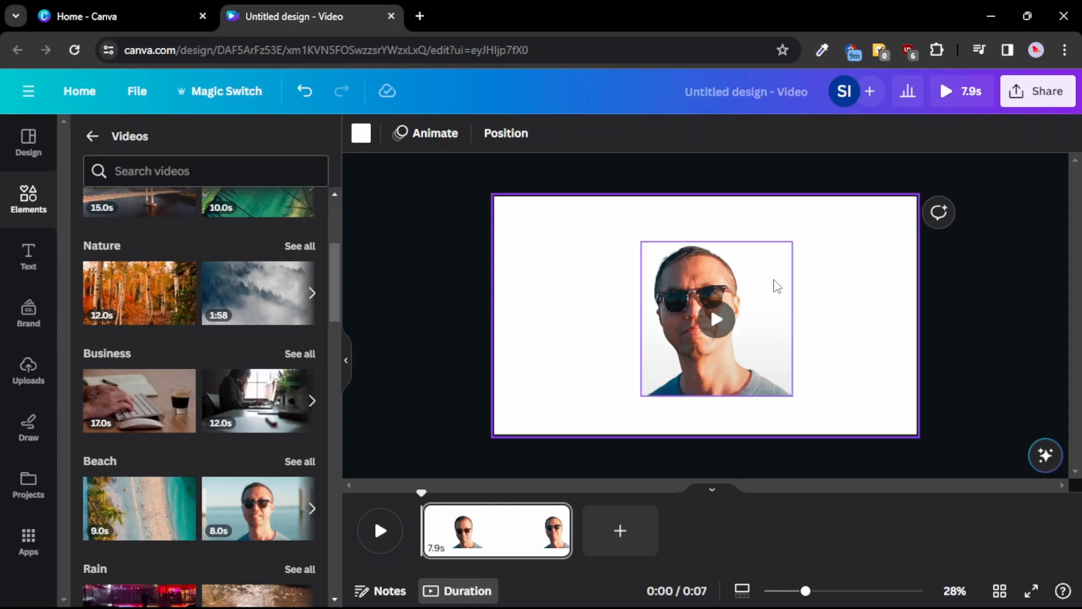
{"action": "left_click", "coordinate": [716, 259]}
{"action": "left_click_drag", "start_coordinate": [718, 258], "coordinate": [708, 275]}
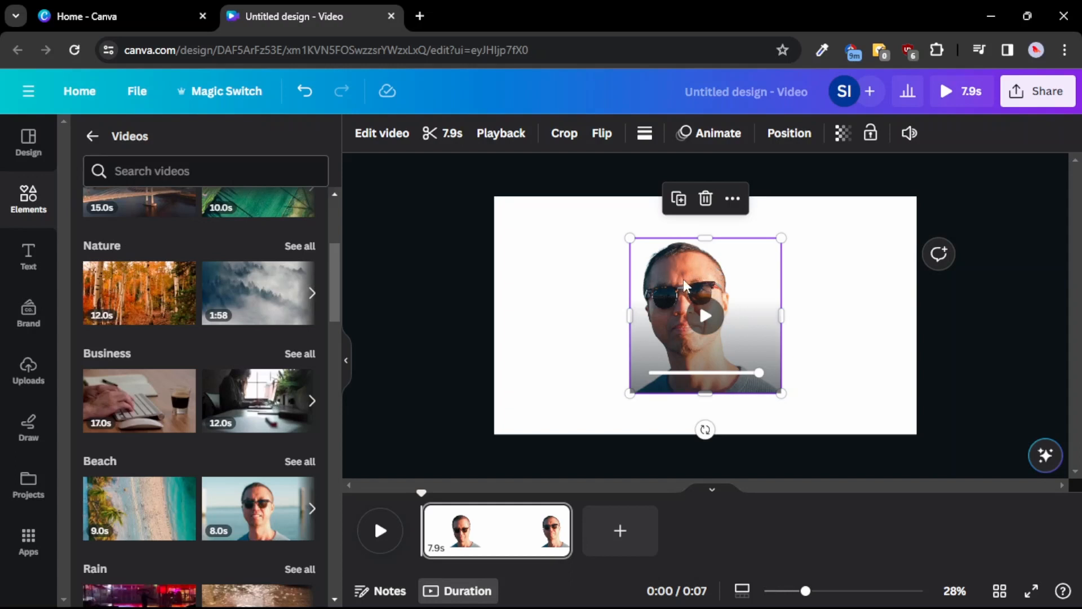
- Examine the clip's Background Remover effect, and view the alternative background removal websites remove.bg and Unscreen
{"action": "left_click", "coordinate": [361, 131]}
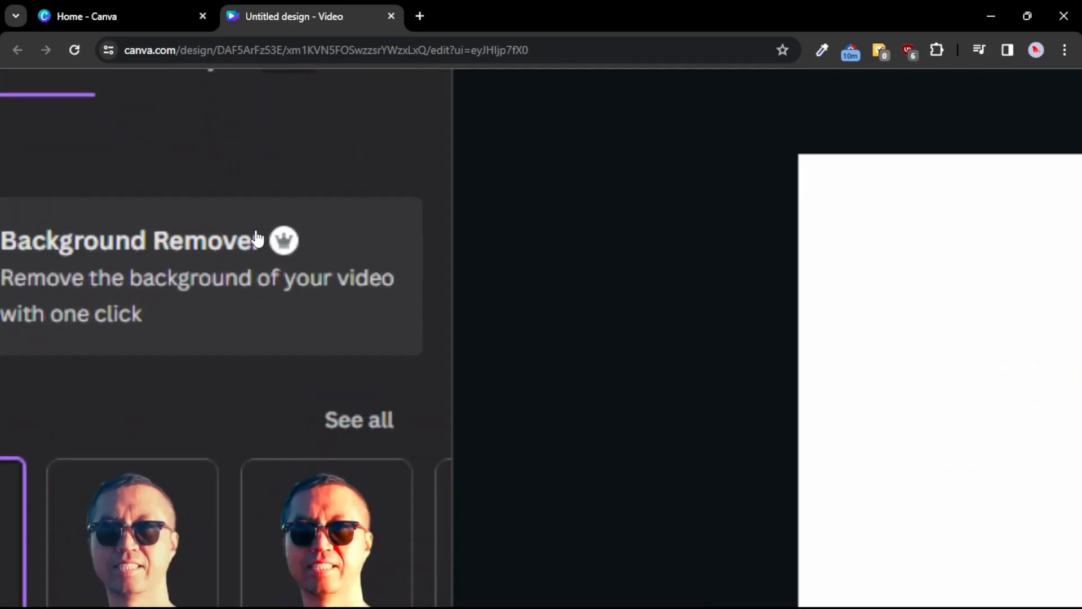
{"action": "left_click", "coordinate": [280, 254]}
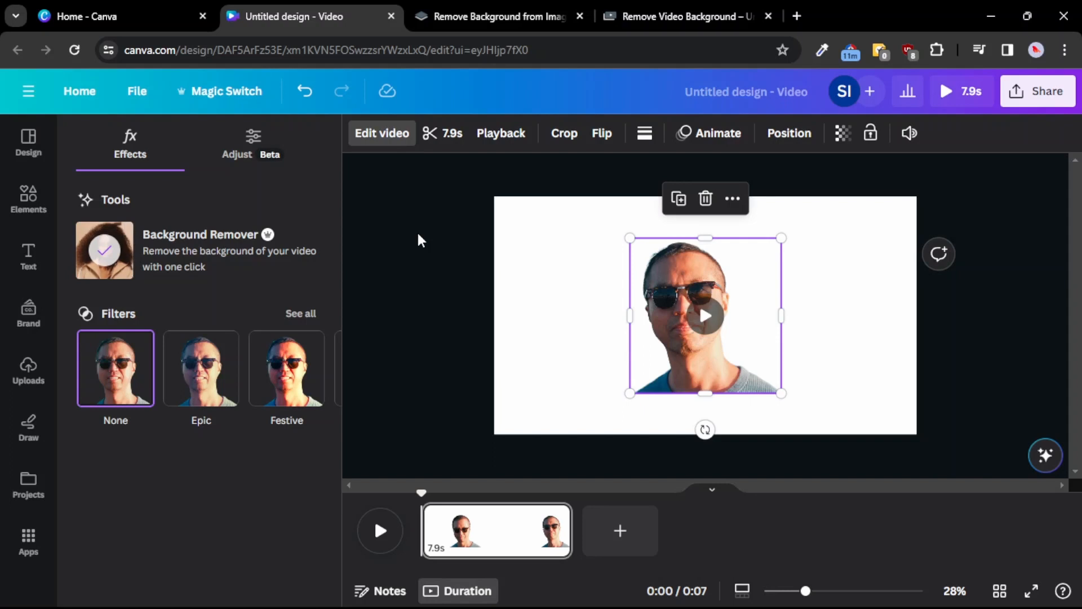
{"action": "left_click", "coordinate": [458, 15]}
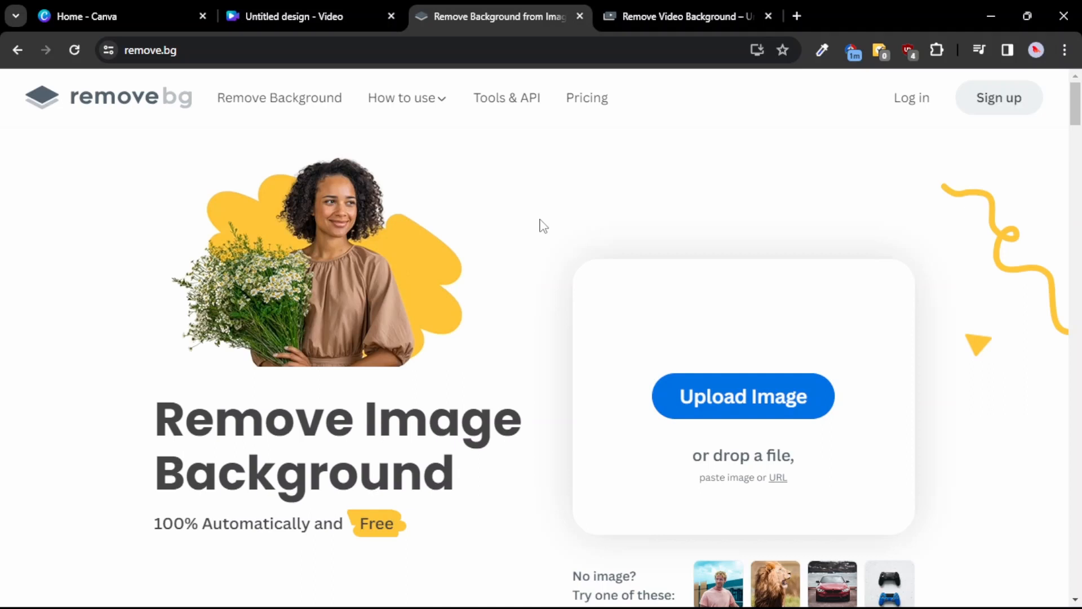
{"action": "left_click", "coordinate": [672, 25]}
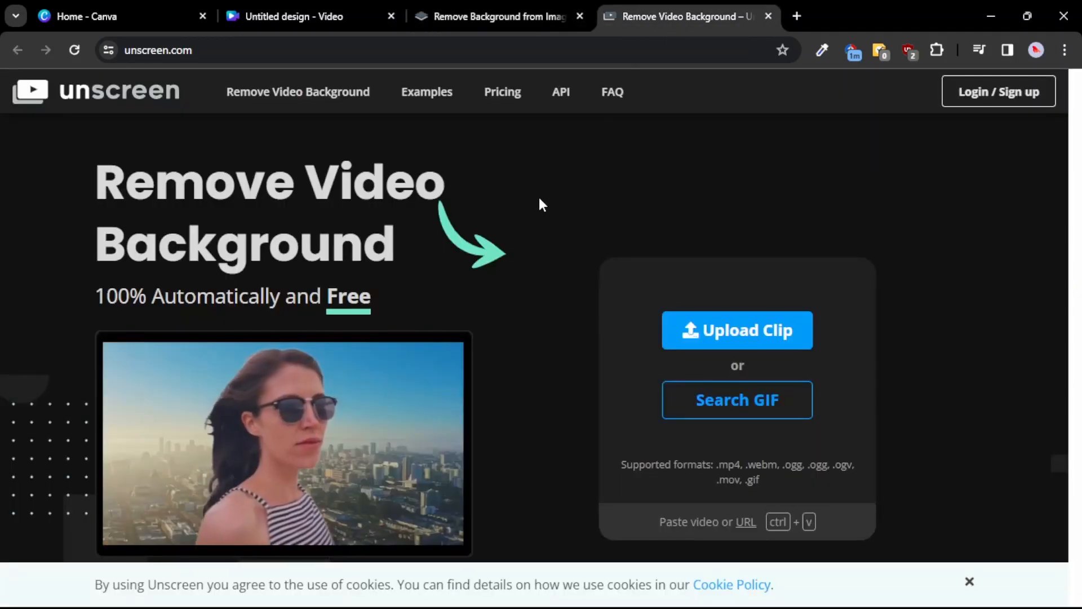